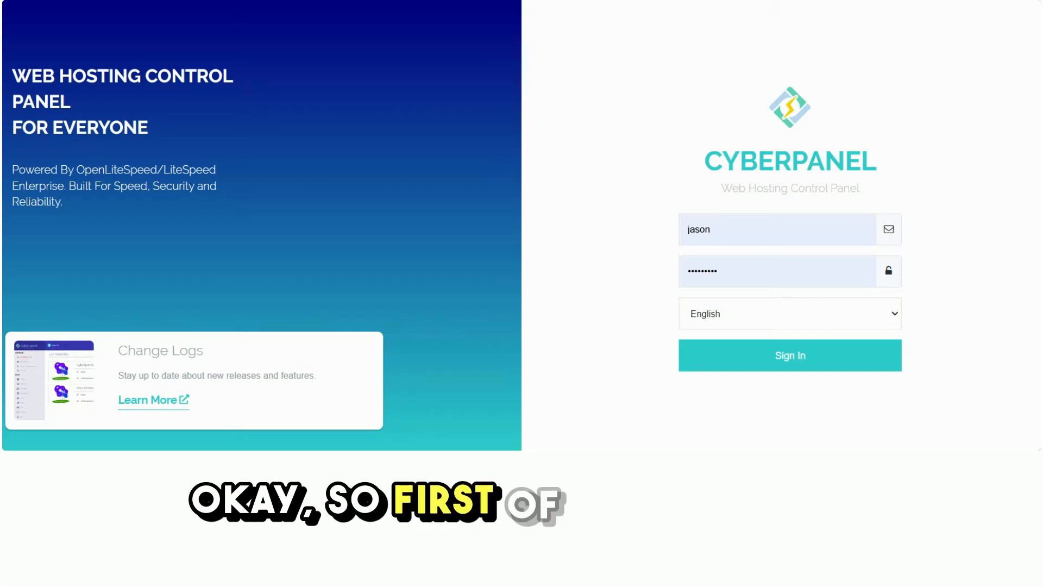
Sign in to the hosting control panel with the prefilled credentials and English as the language.
left_click_drag(701, 147, 931, 163)
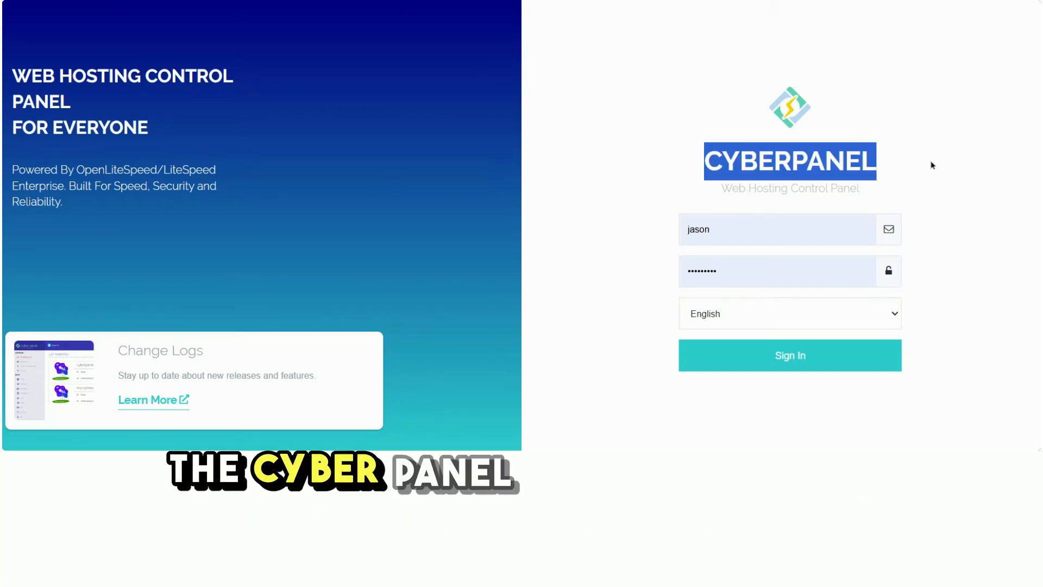
left_click(943, 246)
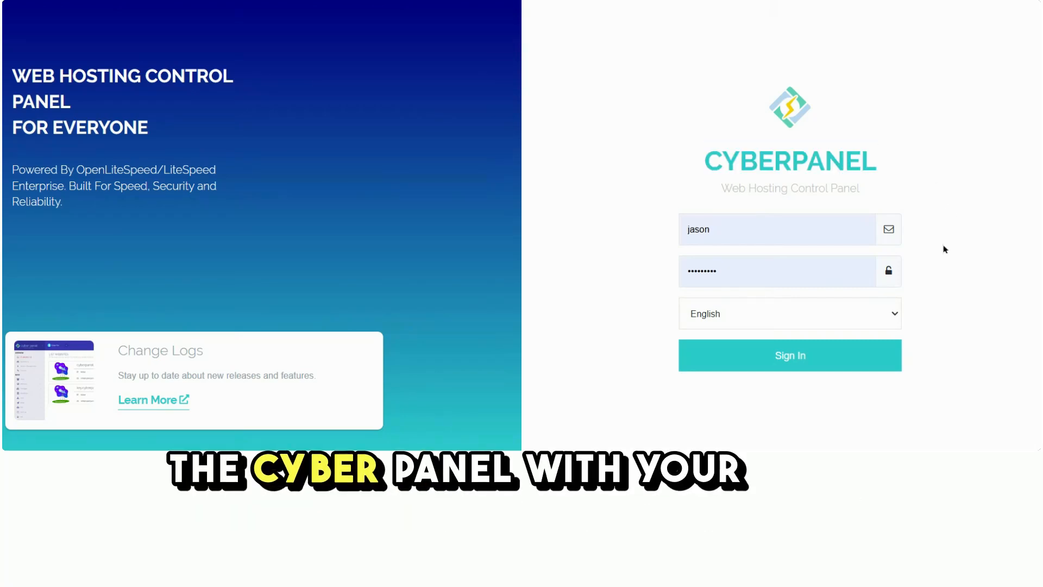
left_click(799, 358)
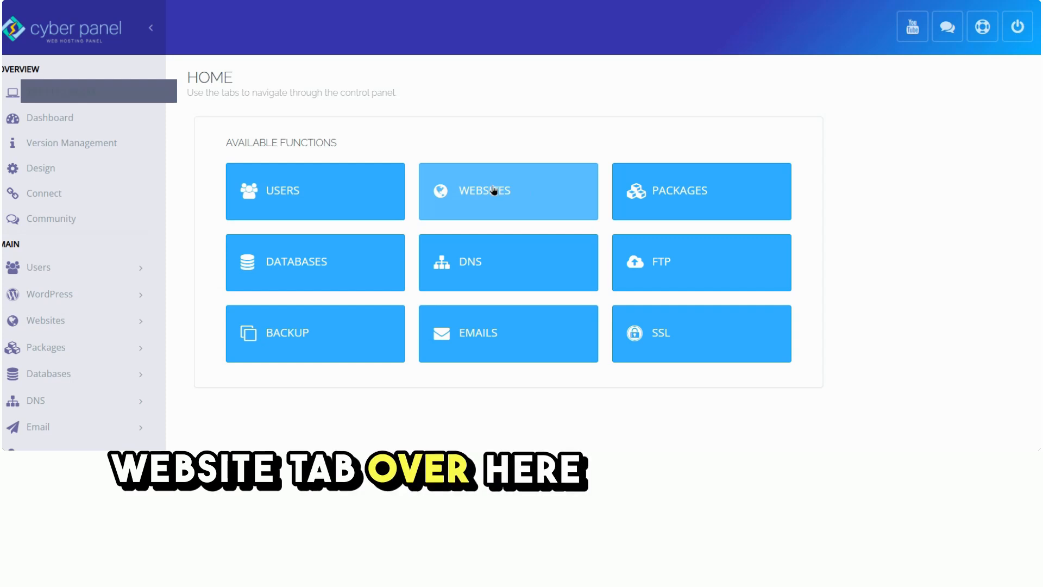
Open the form for creating a new website.
left_click(80, 331)
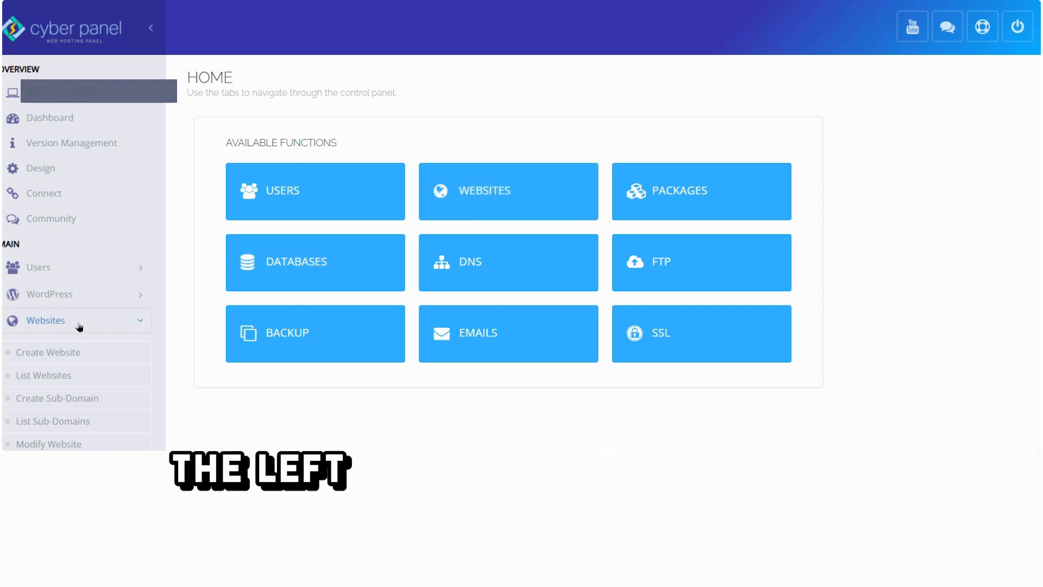
scroll(50, 308, "down", 1)
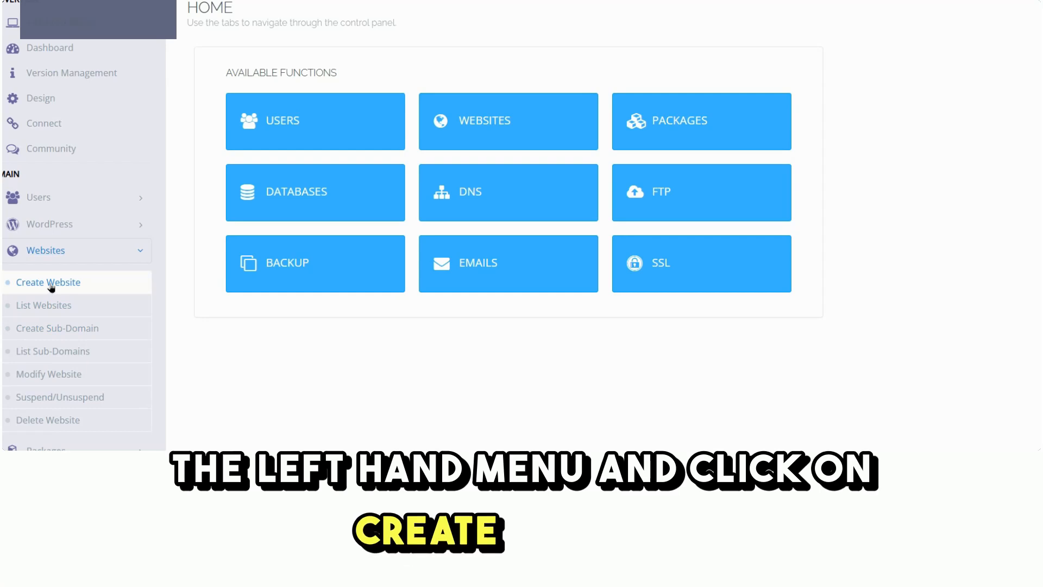
left_click(47, 285)
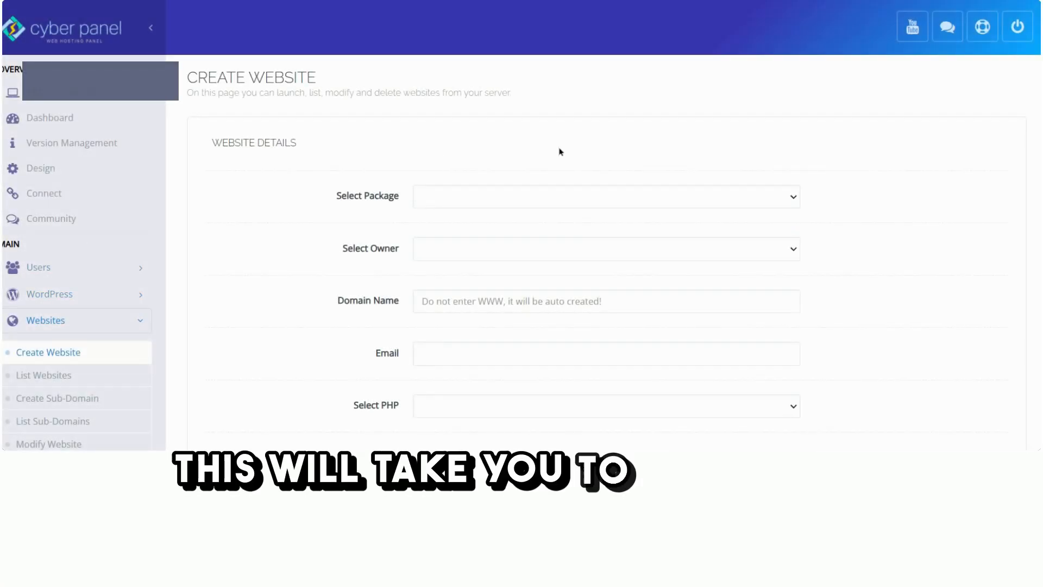
Choose the nwc_micro_1G package for the new website and assign the signed-in user as its owner.
left_click(451, 202)
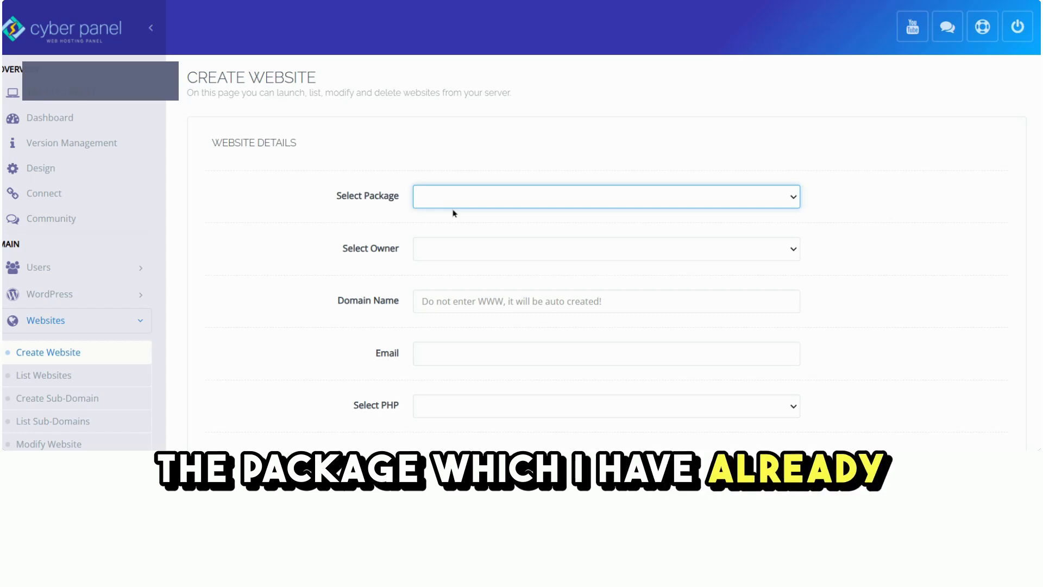
left_click(470, 249)
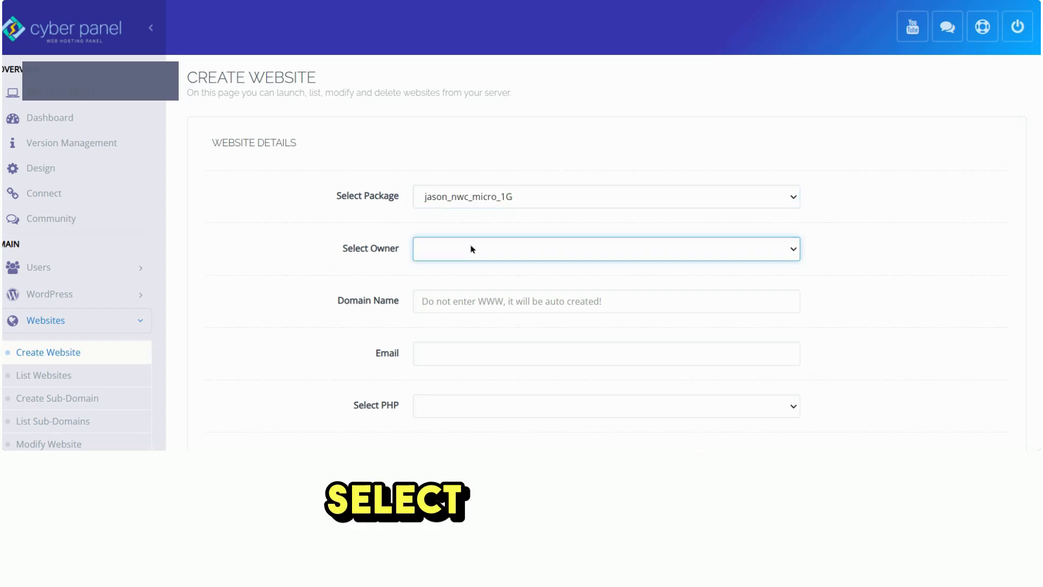
left_click(472, 262)
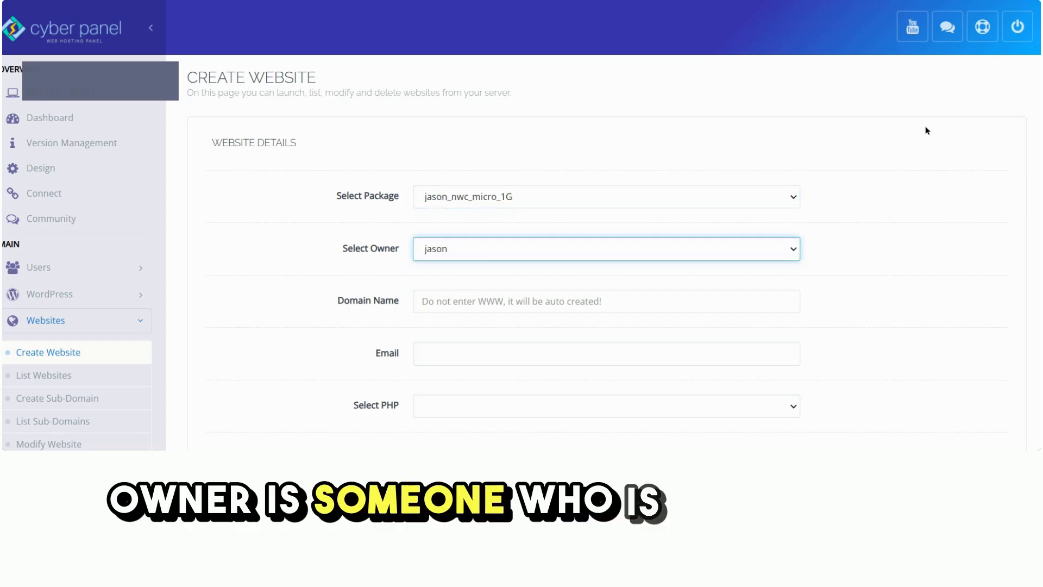
Set the new website's domain name to newdemosite.com.
scroll(924, 168, "down", 3)
key("Tab")
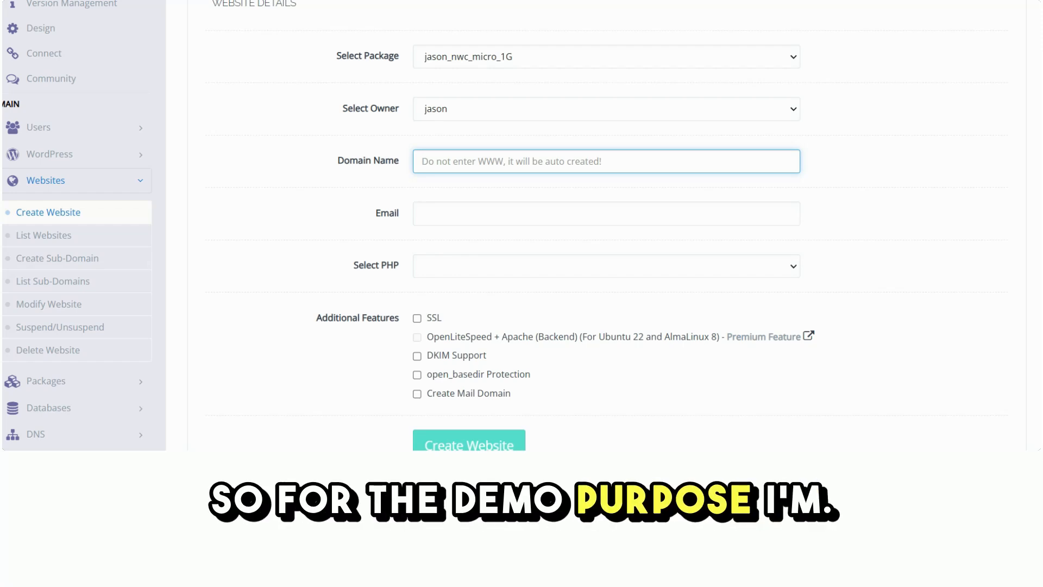
type("newd")
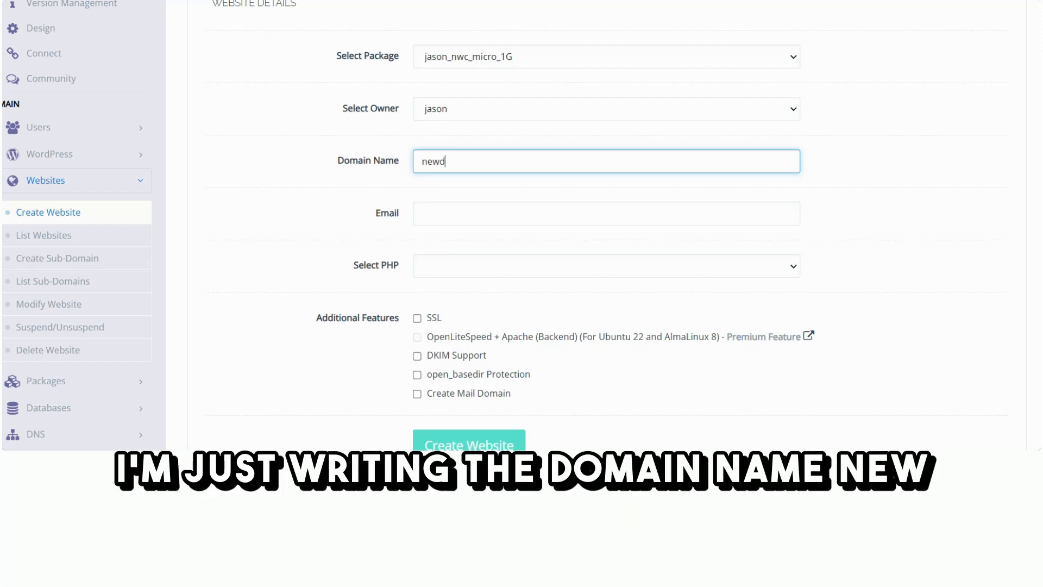
type("emosite.com")
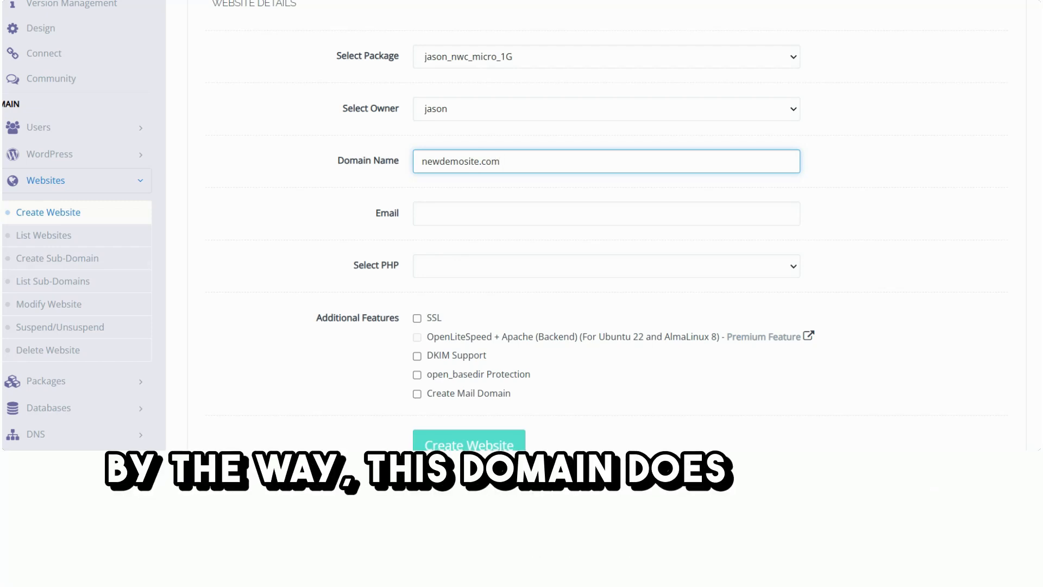
Enter the contact's e-mail address for the website and select PHP 8.1.
left_click(422, 213)
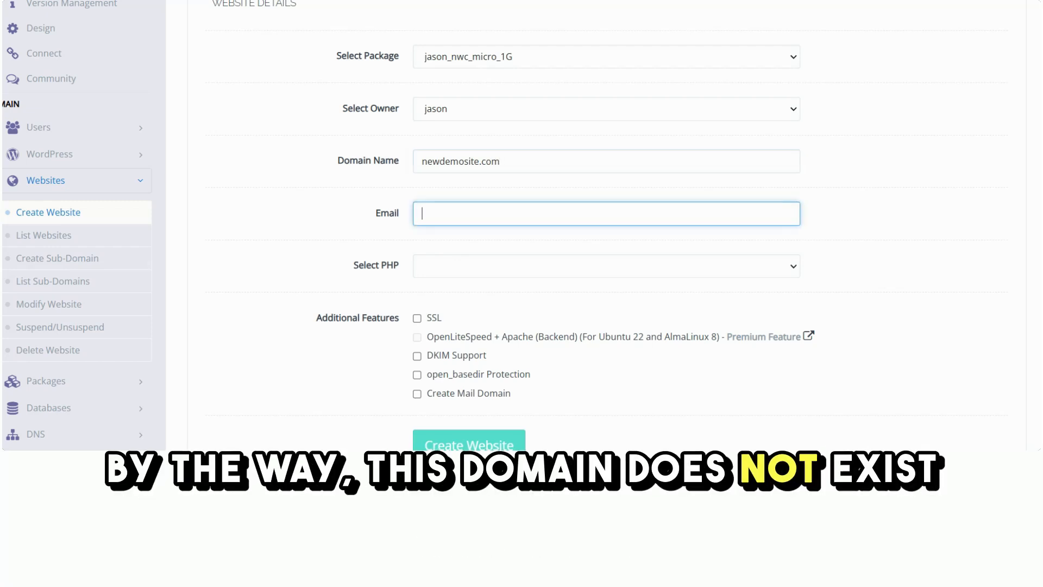
key("Tab")
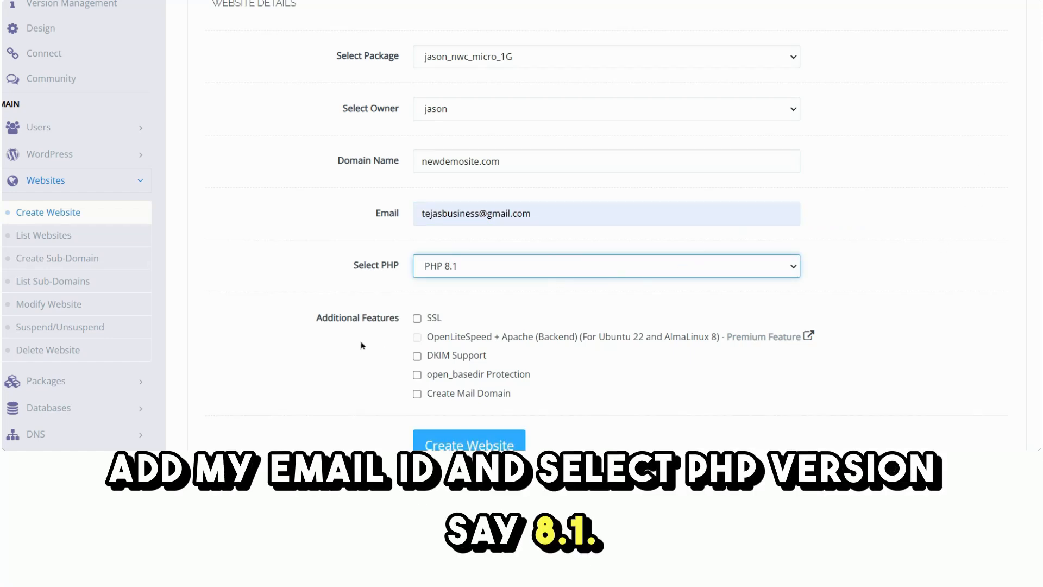
Enable SSL, DKIM Support and open_basedir Protection, and create the website.
scroll(362, 345, "down", 3)
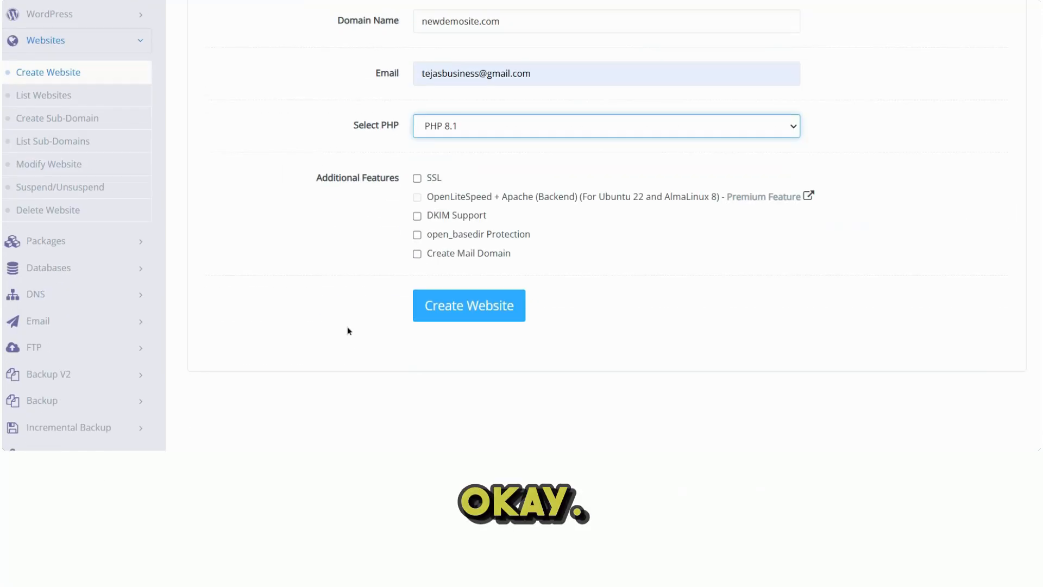
left_click(417, 180)
left_click(418, 215)
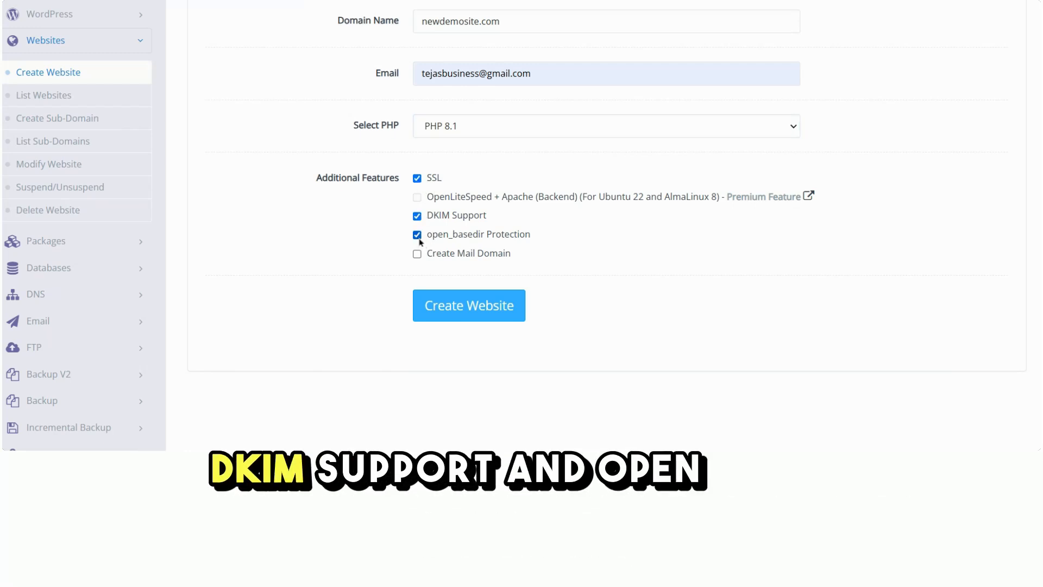
left_click(463, 307)
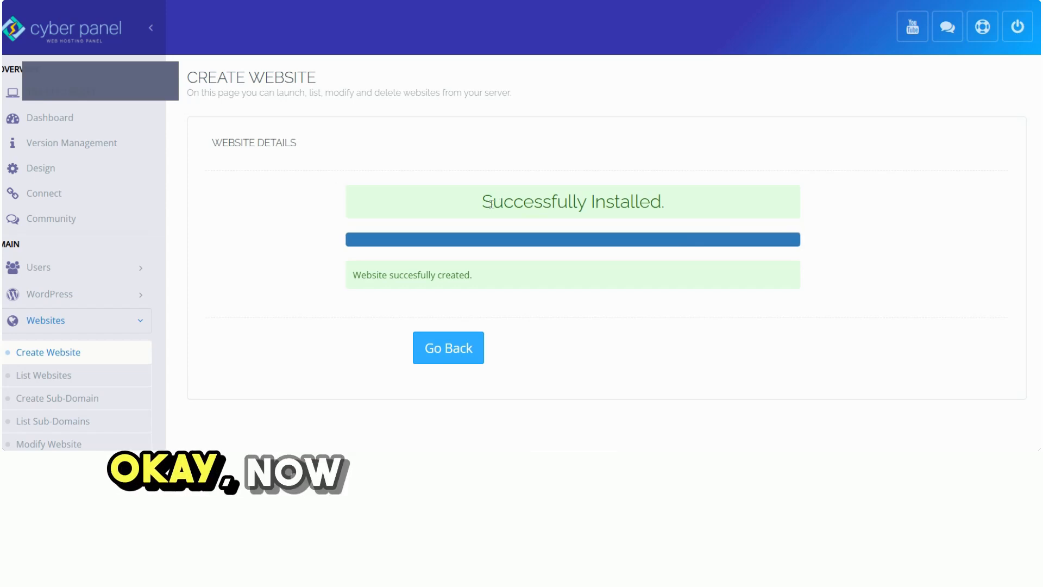
Read the website creation messages and go back to review the submitted website details.
left_click_drag(486, 202, 768, 234)
left_click(318, 258)
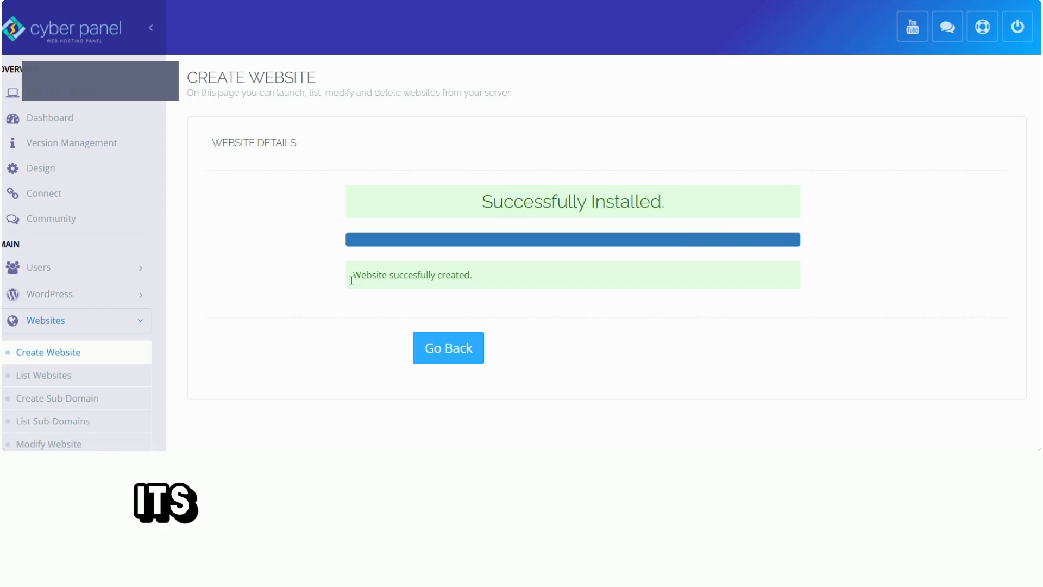
left_click_drag(468, 277, 484, 284)
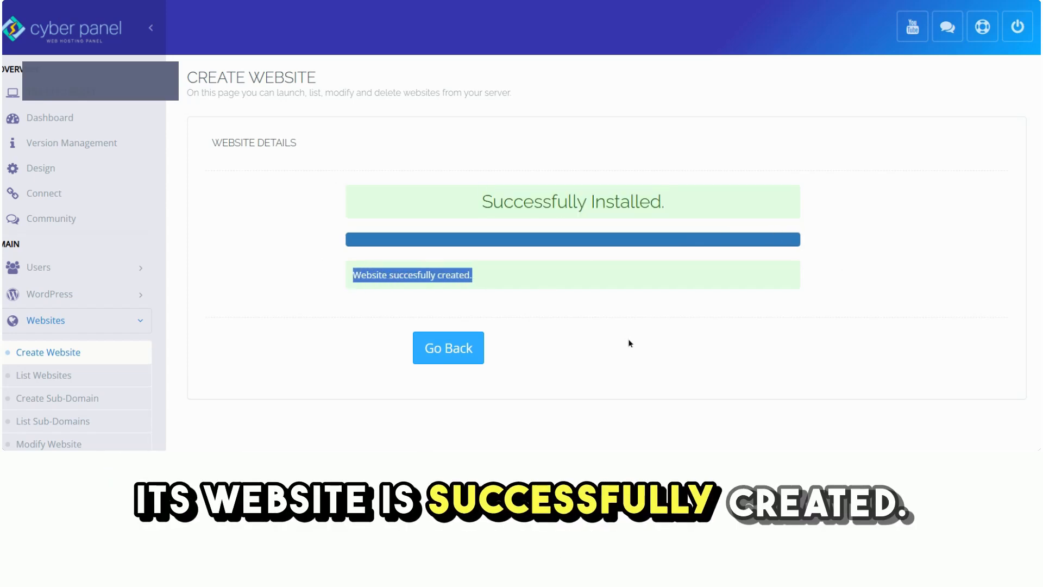
left_click(440, 351)
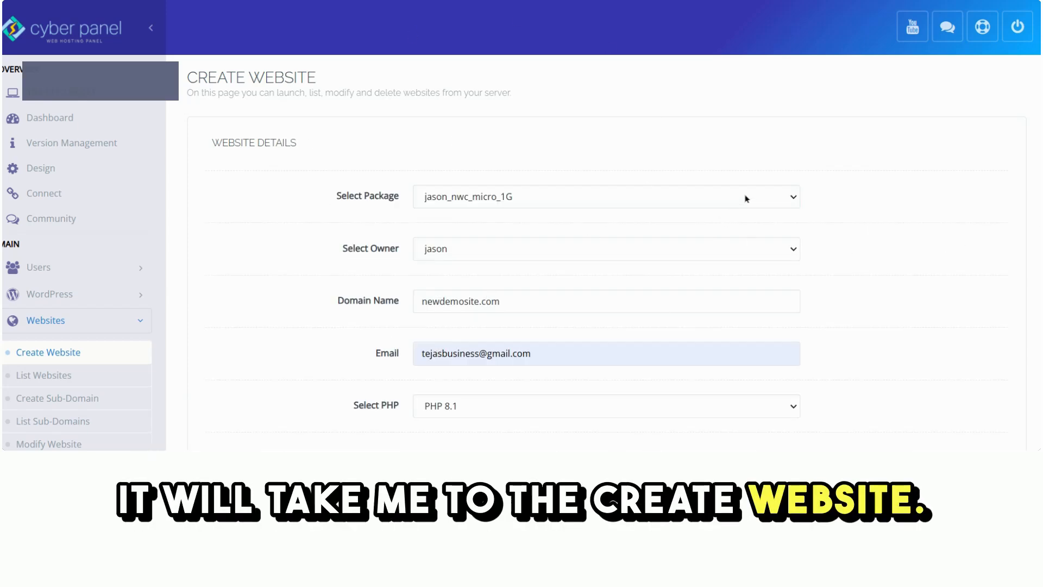
scroll(747, 198, "down", 2)
scroll(747, 199, "up", 2)
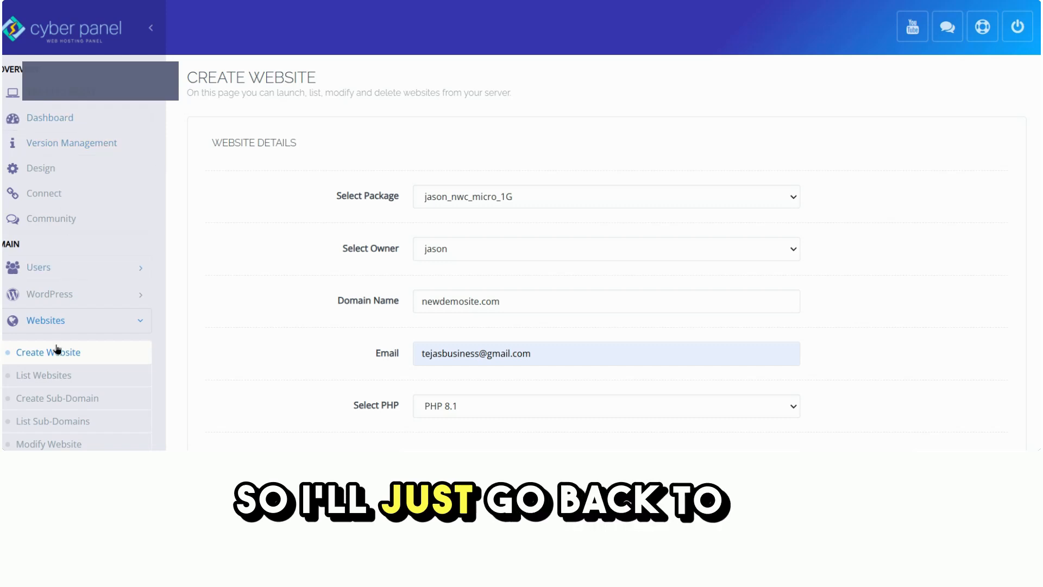
List the websites and open the public_html folder of newdemosite.com in its File Manager.
left_click(36, 374)
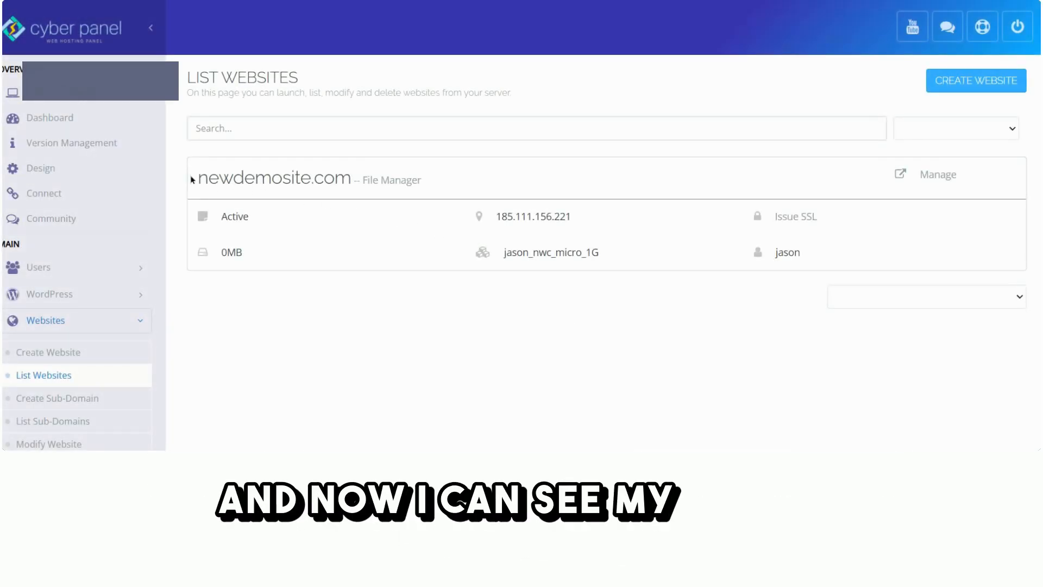
left_click_drag(192, 180, 346, 174)
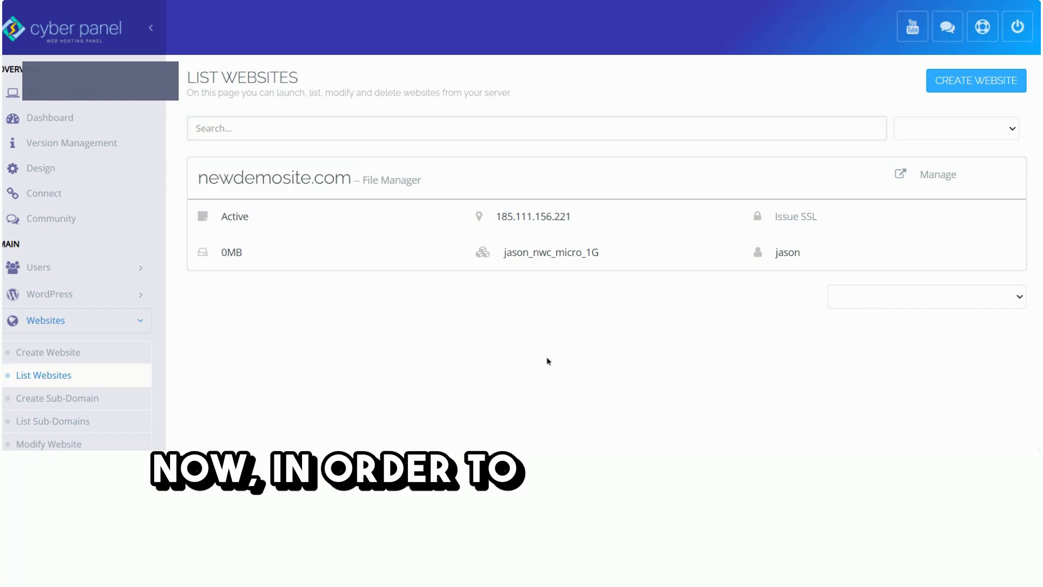
left_click(391, 180)
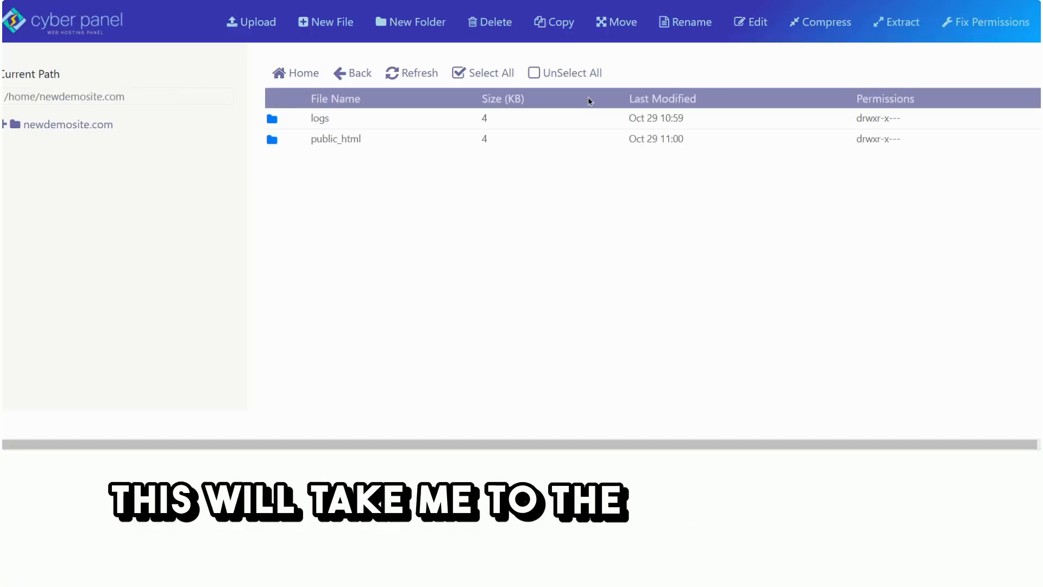
double_click(294, 142)
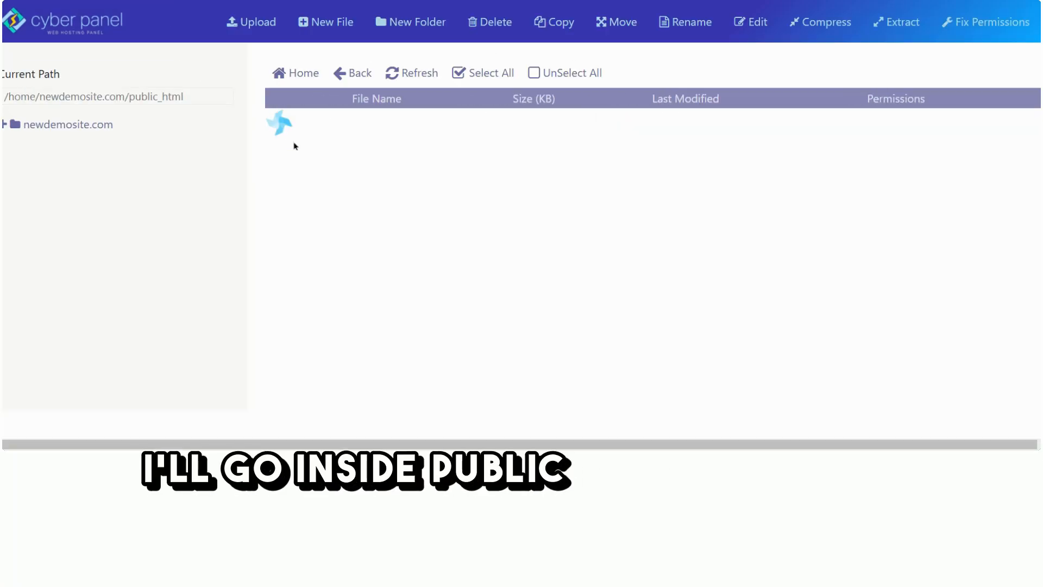
Upload demosite.zip to the public_html folder and close the upload dialog.
left_click(259, 27)
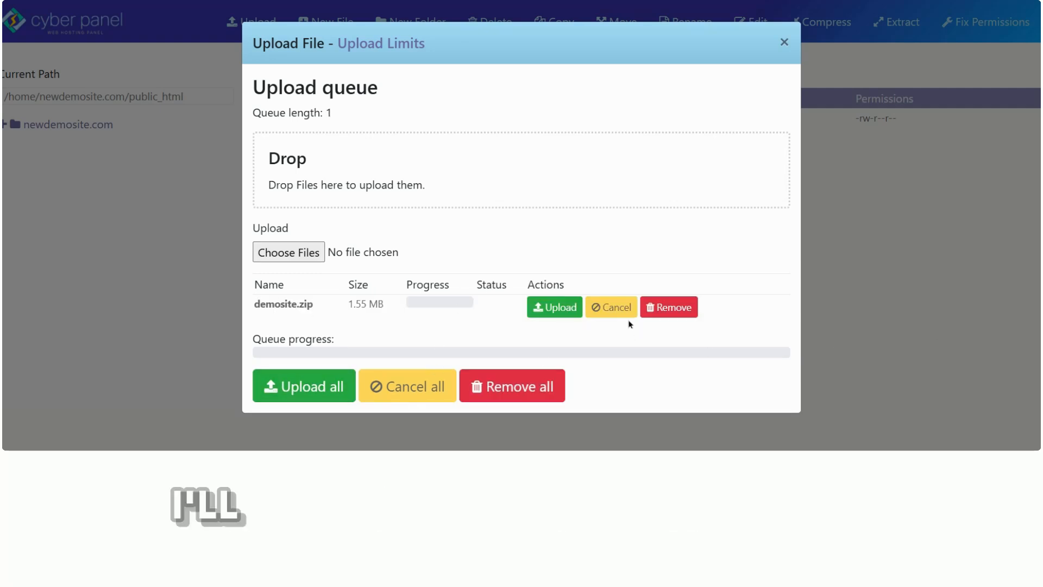
left_click(563, 311)
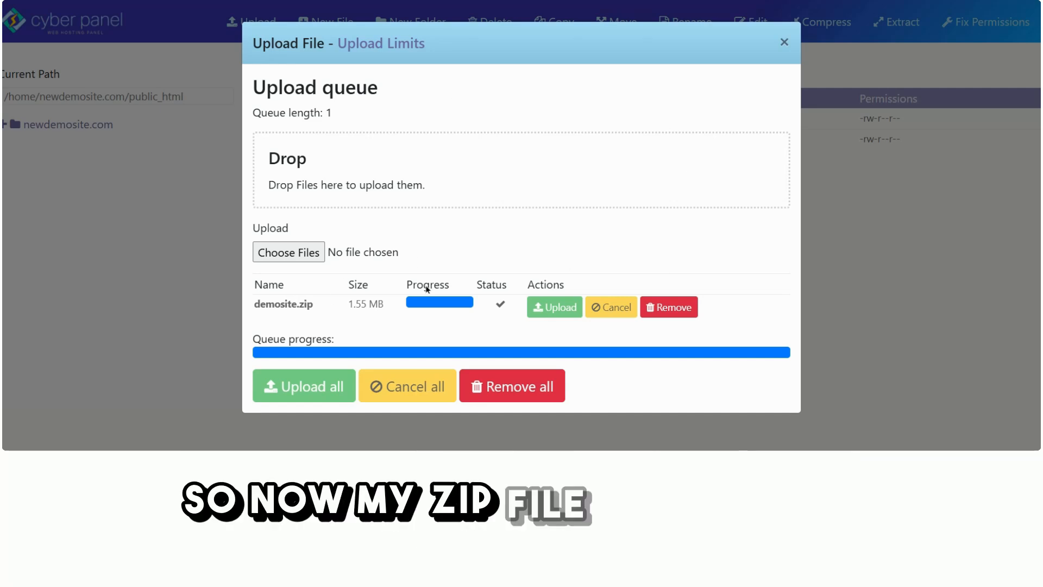
left_click(783, 43)
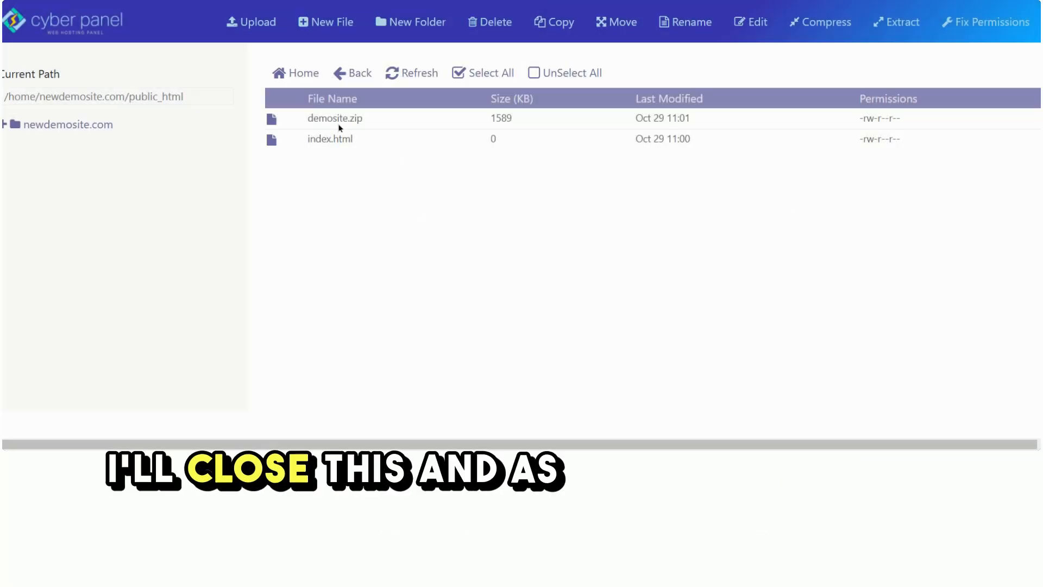
Permanently delete the default index.html from public_html, skipping the trash folder.
left_click(287, 140)
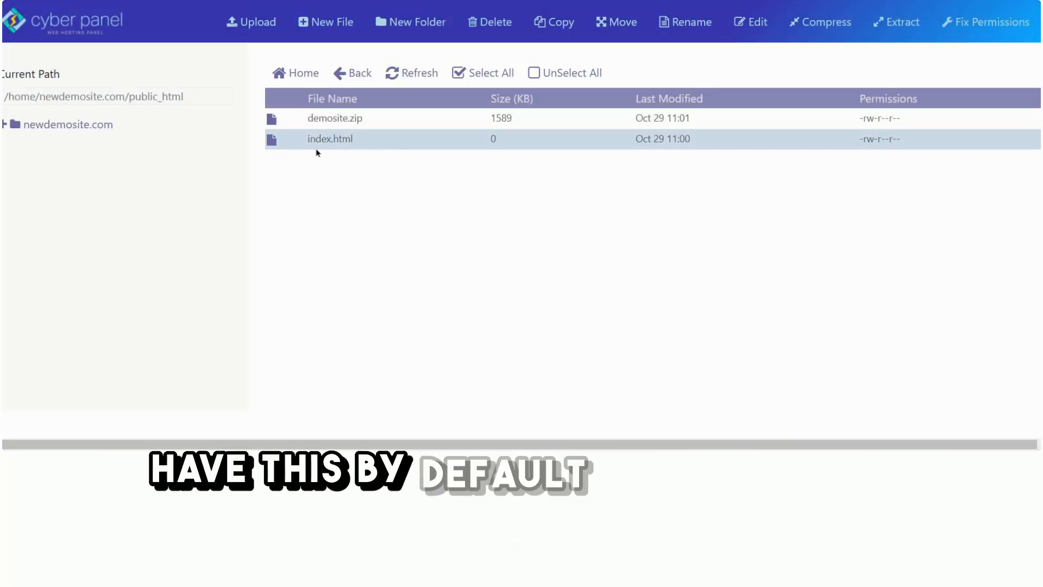
right_click(283, 140)
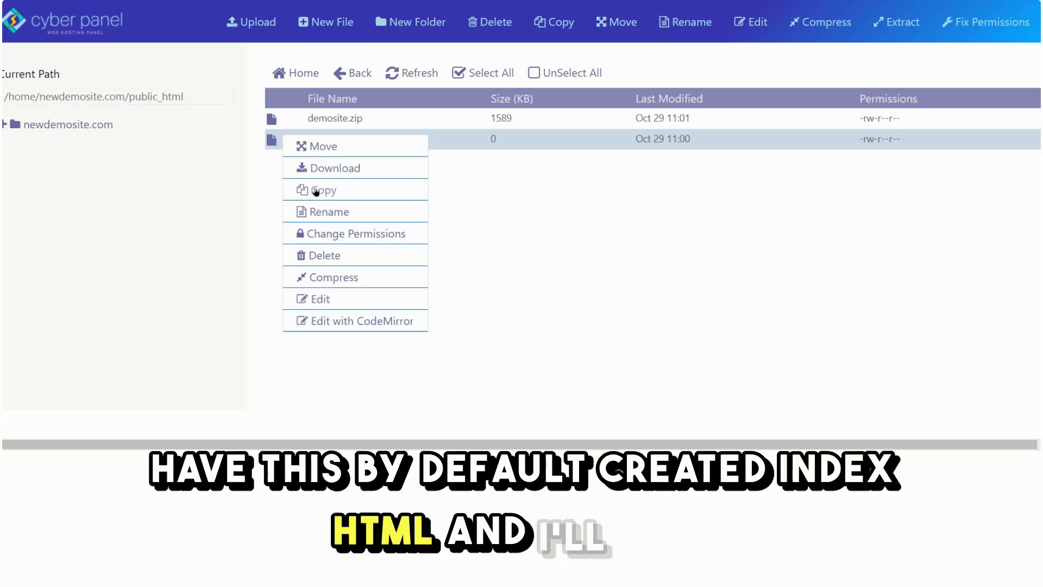
left_click(323, 255)
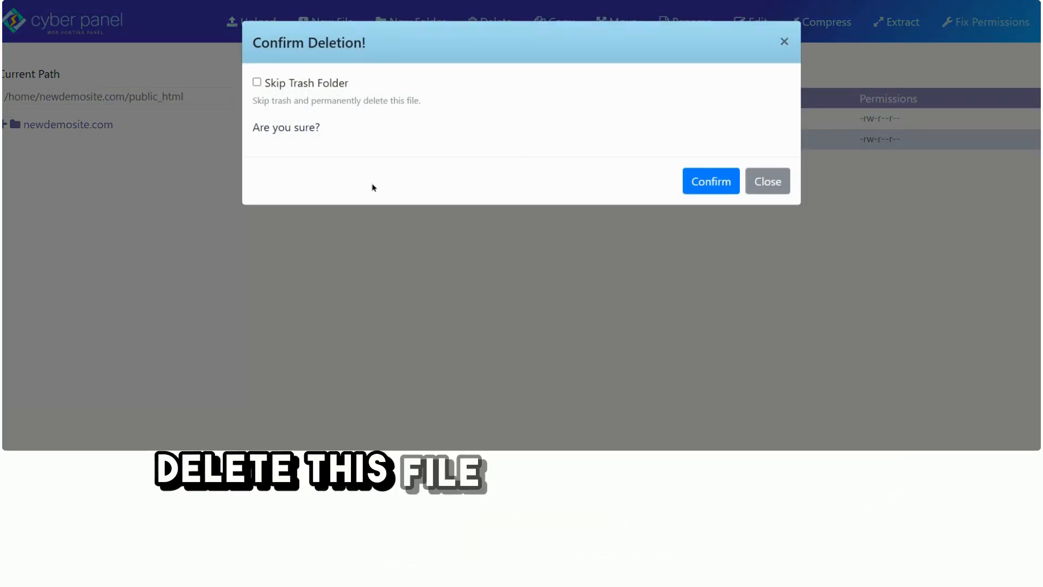
left_click(259, 85)
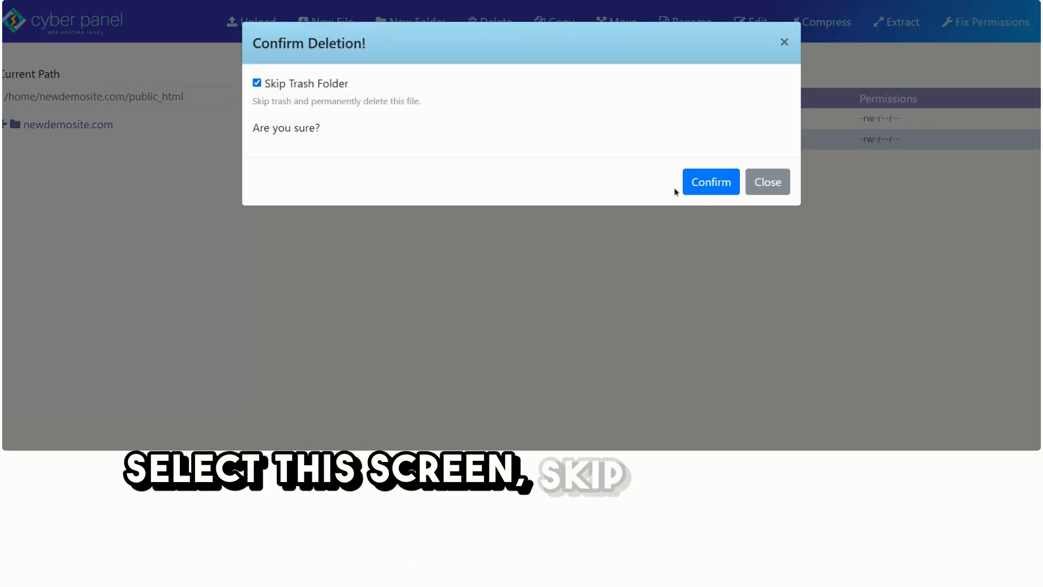
left_click(715, 187)
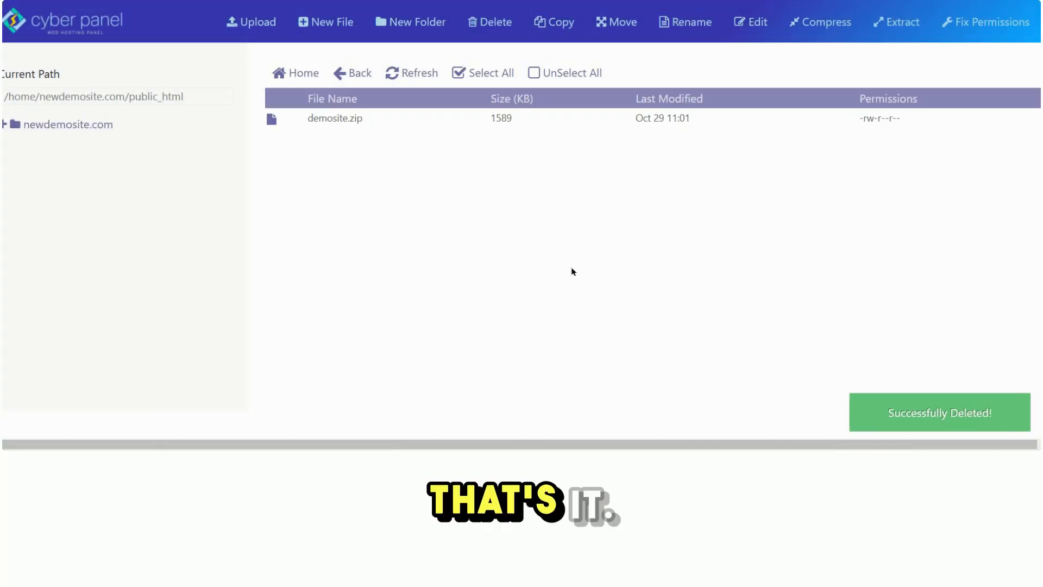
Extract demosite.zip into /home/newdemosite.com/public_html.
left_click(328, 120)
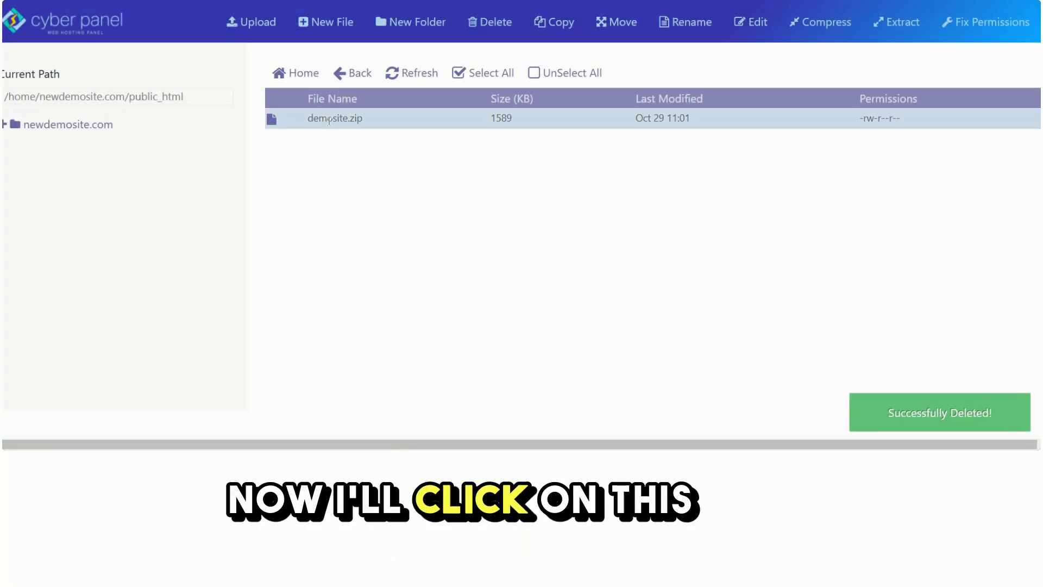
right_click(329, 120)
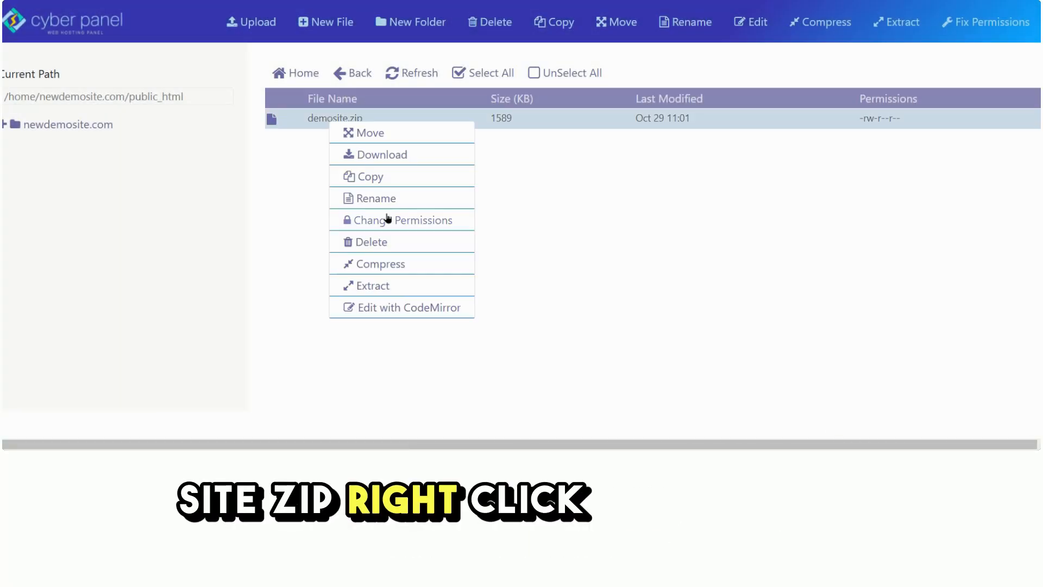
left_click(374, 289)
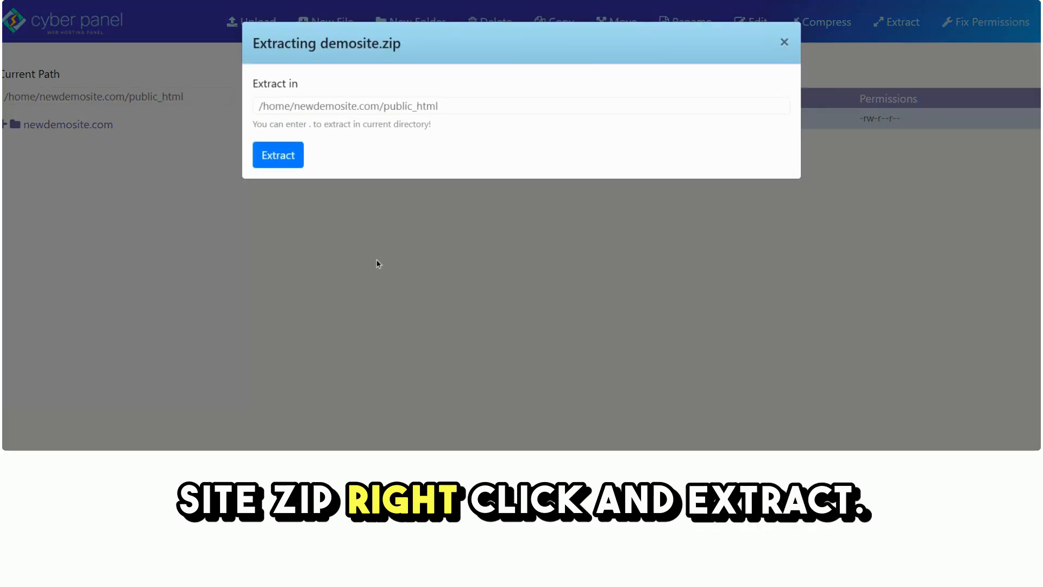
left_click(288, 155)
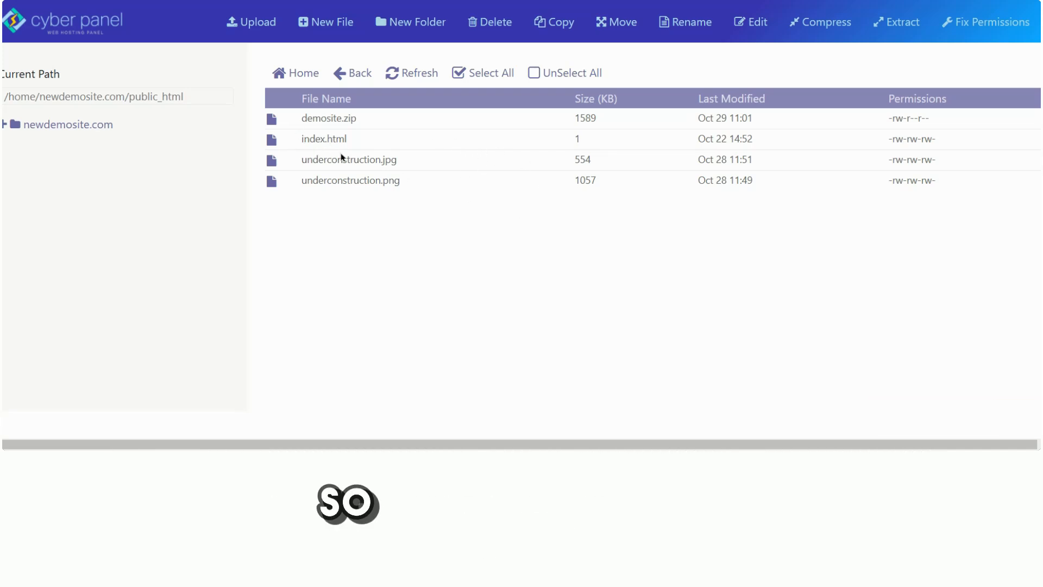
left_click_drag(299, 141, 425, 181)
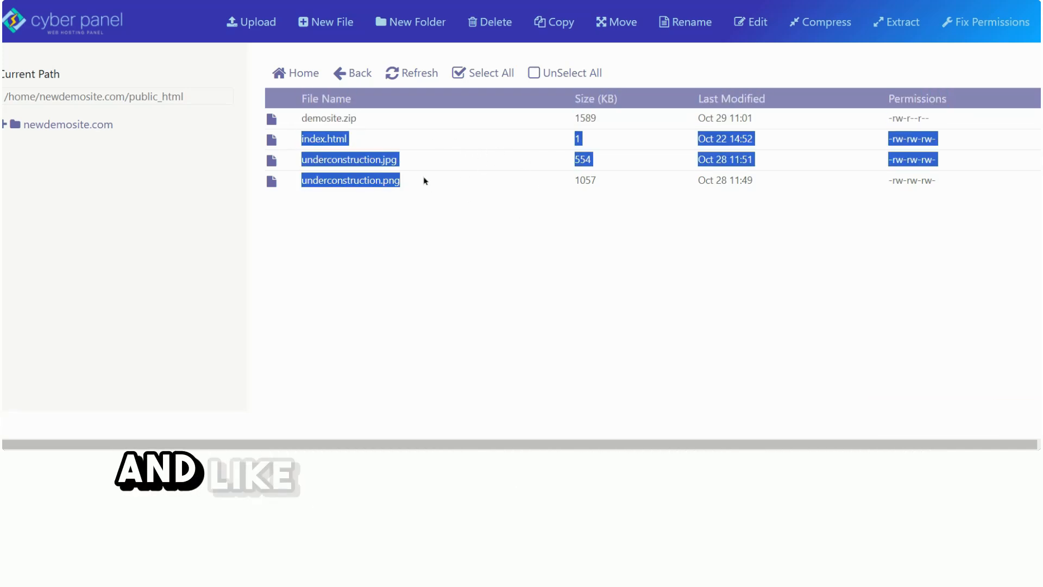
left_click(472, 218)
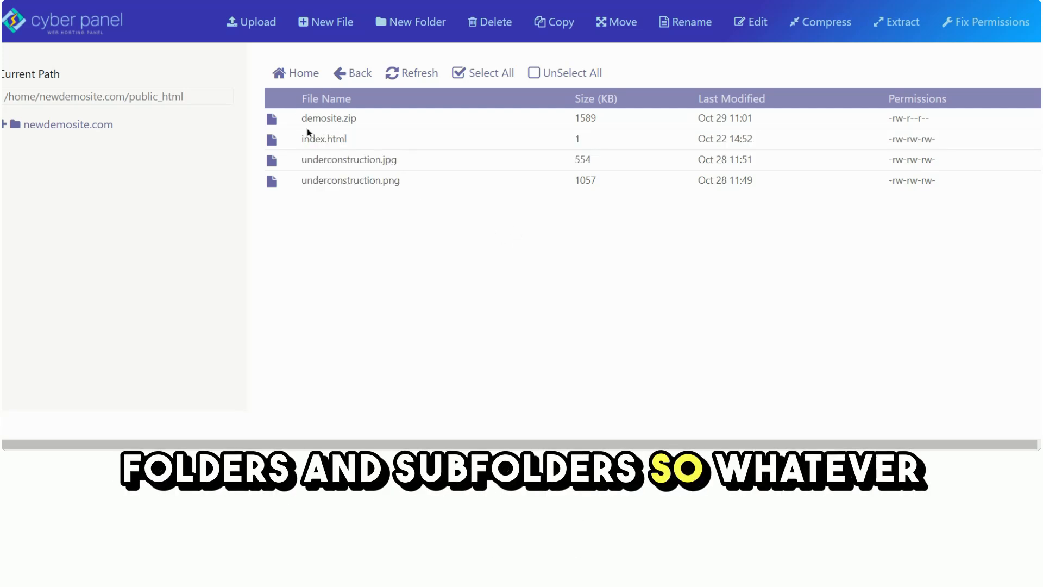
left_click_drag(302, 137, 435, 179)
left_click(438, 237)
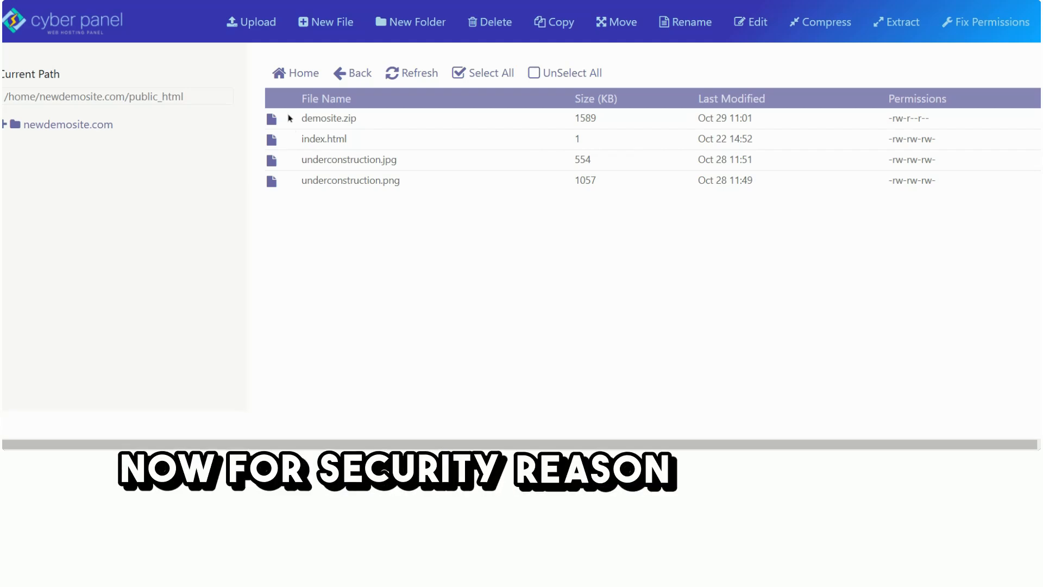
Permanently delete the demosite.zip archive from public_html, skipping the trash folder.
left_click(331, 120)
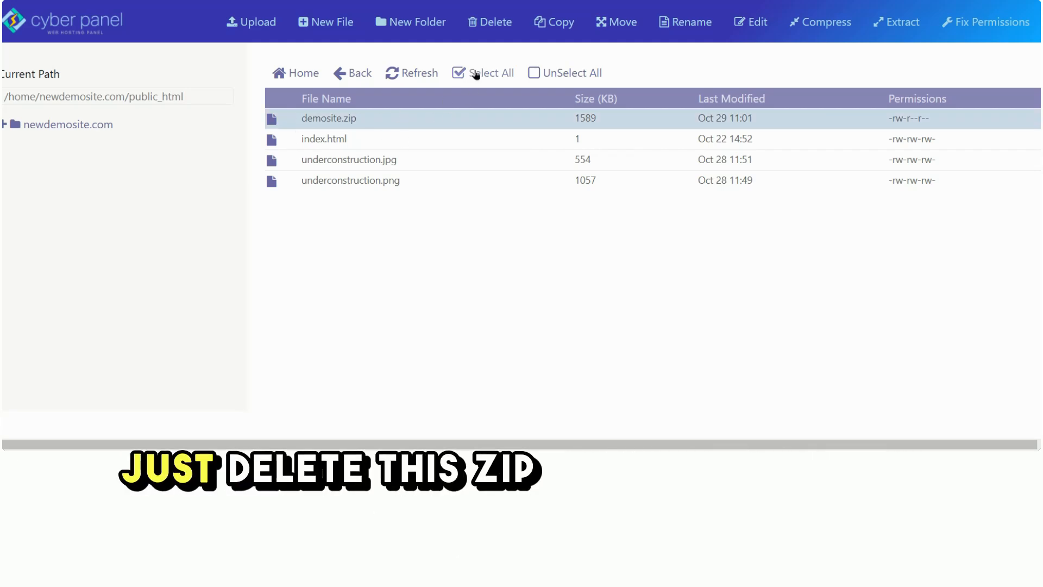
left_click(491, 21)
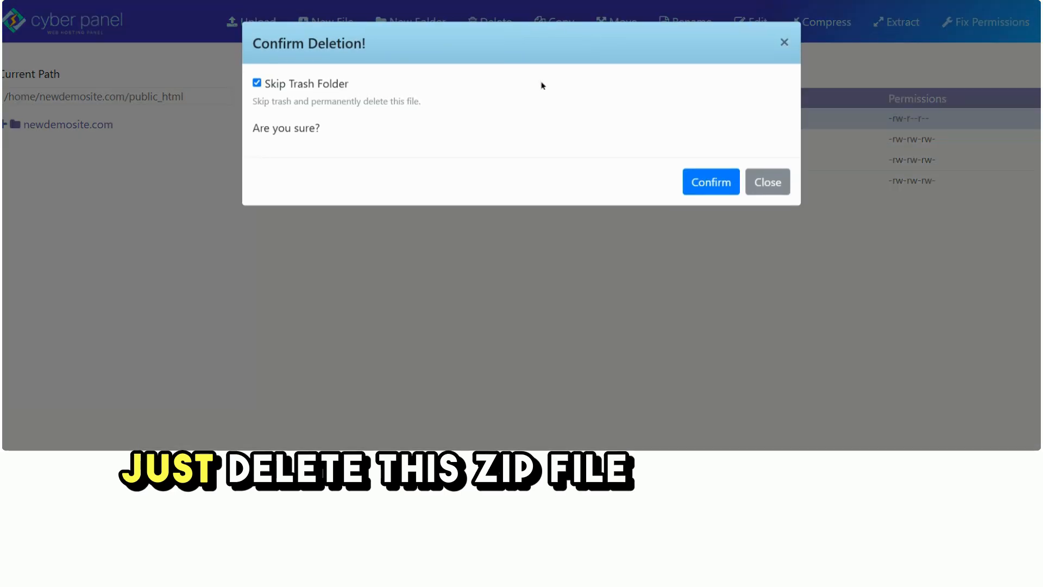
left_click(706, 183)
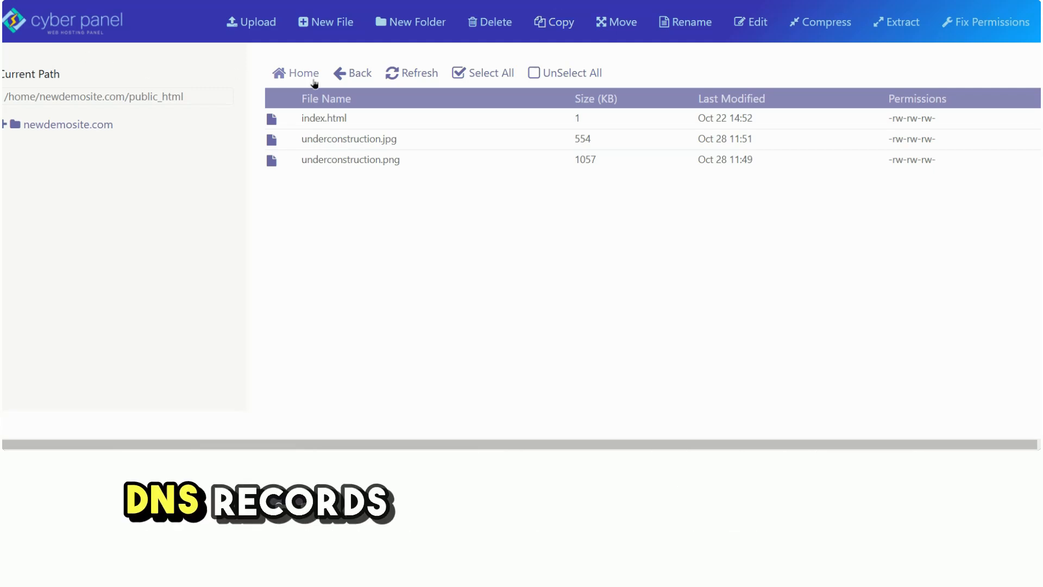
Leave the File Manager and return to the main CyberPanel dashboard.
left_click(76, 28)
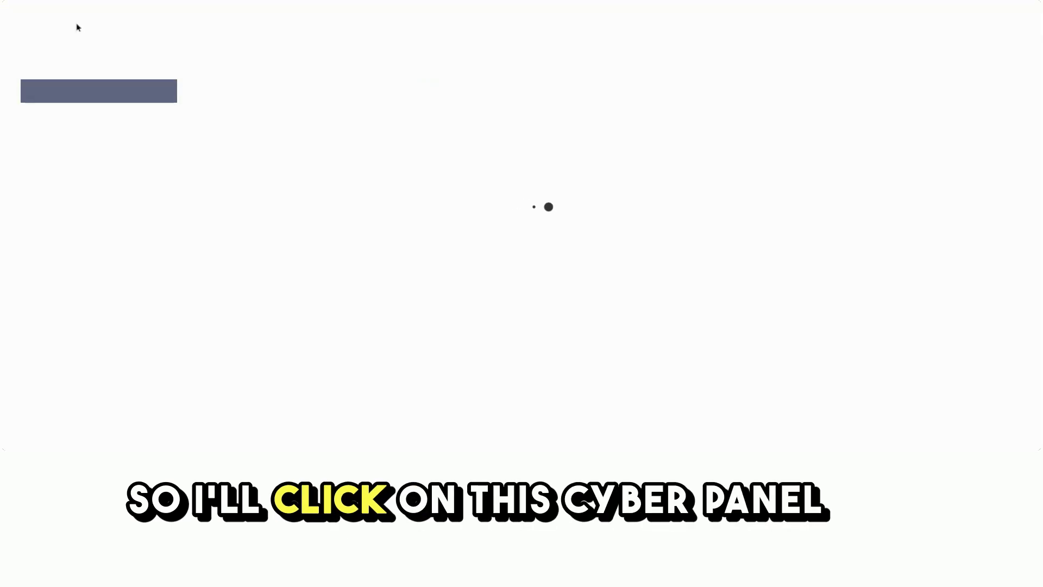